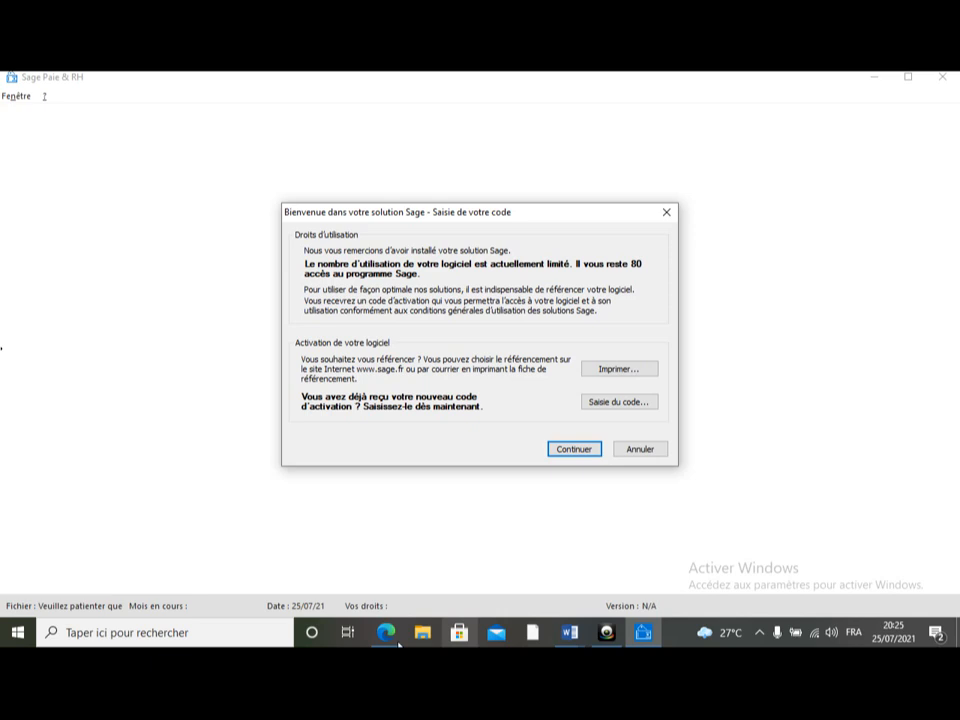
{"action": "left_click", "coordinate": [380, 638]}
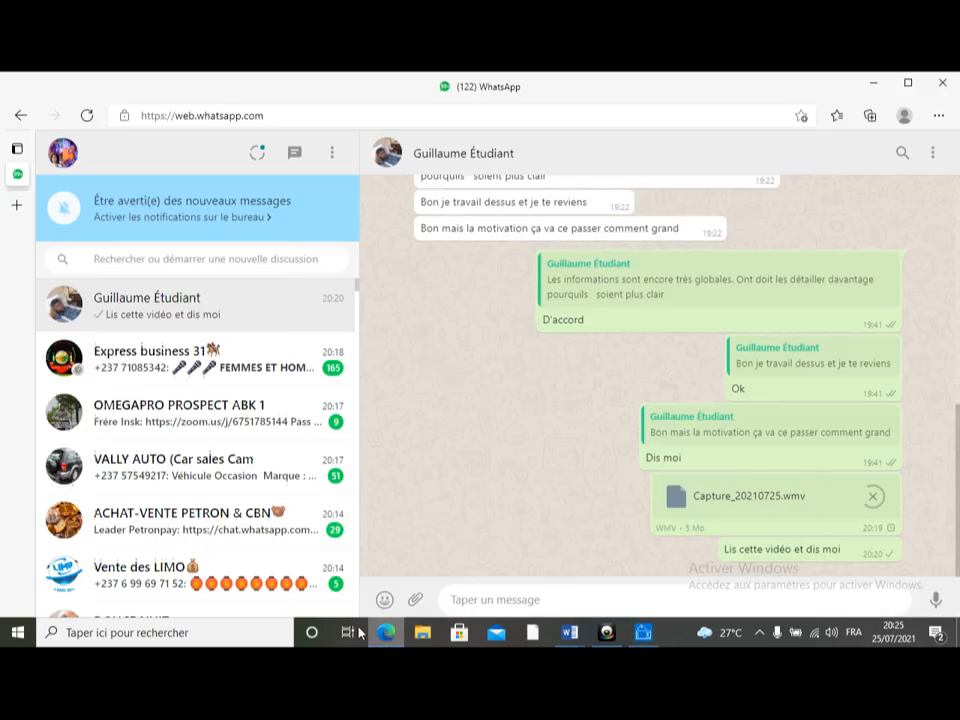
{"action": "left_click", "coordinate": [873, 82]}
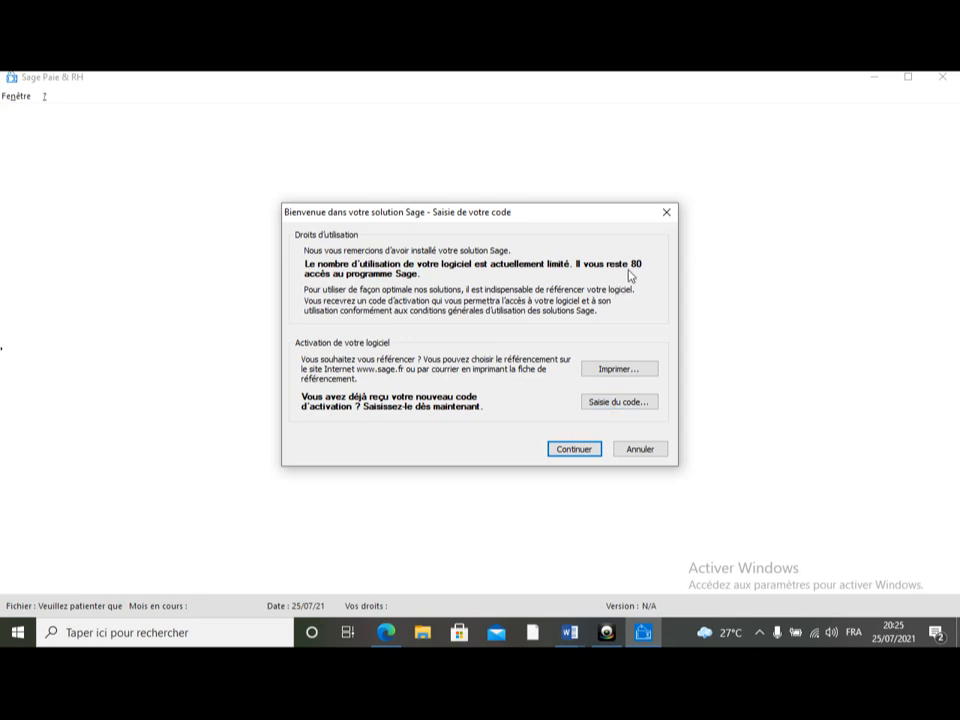
Step: Continue past the activation notice and try to log in to Sage Paie with the Compte Paie password
{"action": "left_click", "coordinate": [571, 450]}
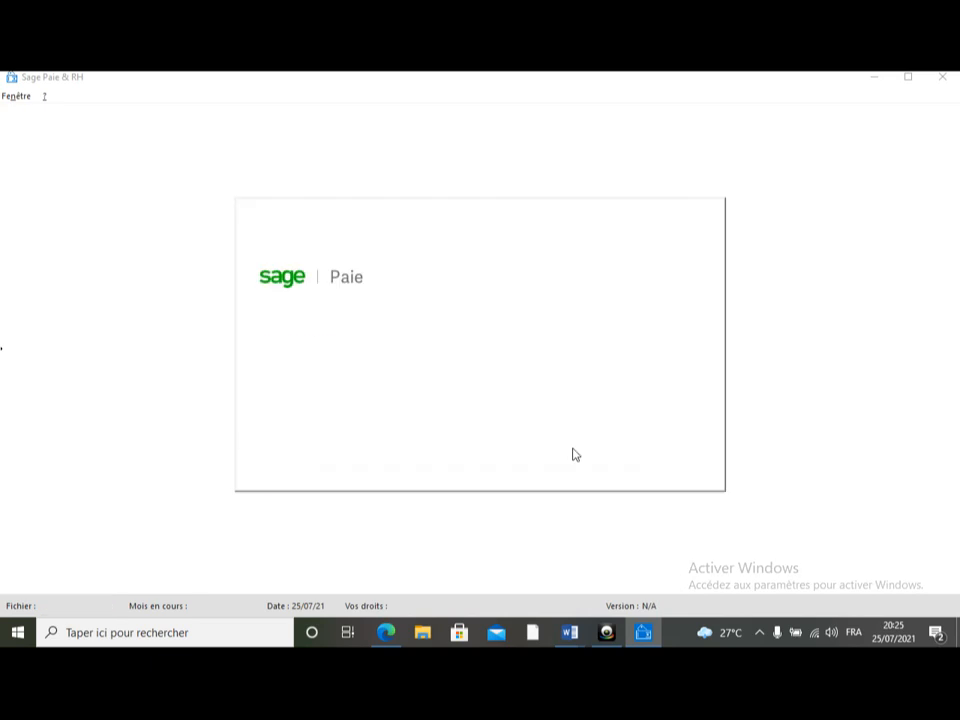
{"action": "left_click", "coordinate": [541, 402]}
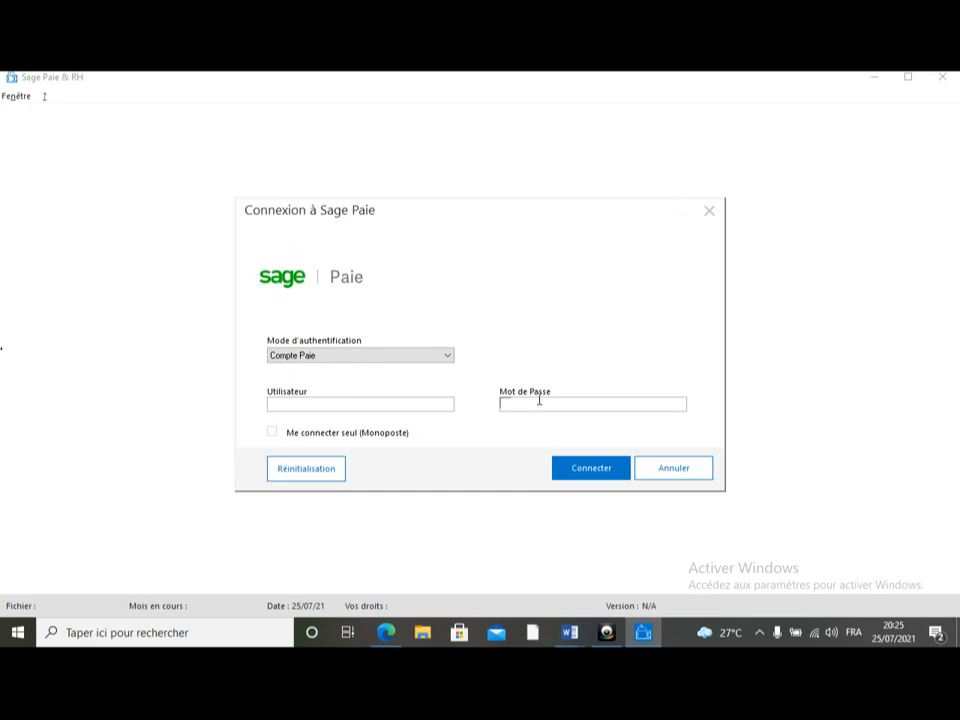
{"action": "type", "text": "*"}
{"action": "key", "text": "BackSpace"}
{"action": "type", "text": "*********"}
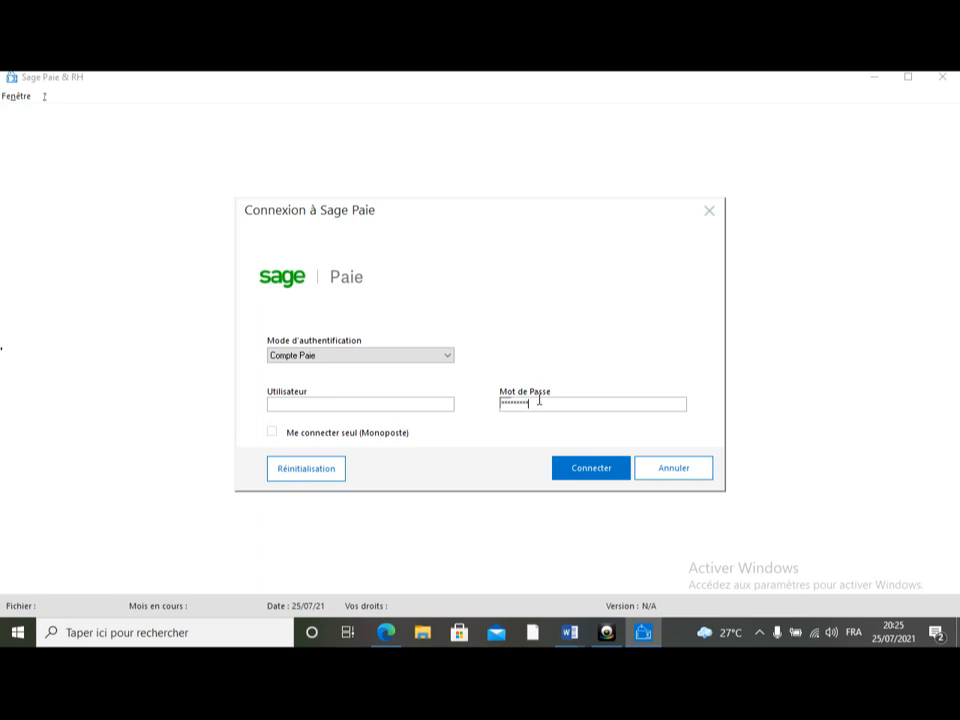
{"action": "left_click", "coordinate": [591, 476]}
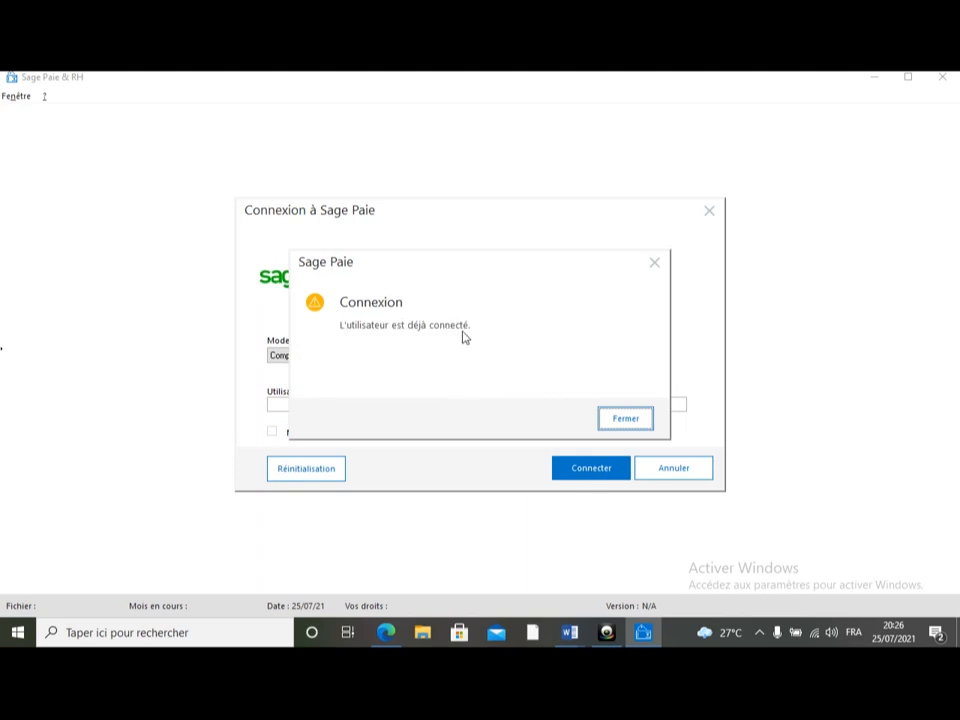
{"action": "left_click", "coordinate": [655, 265]}
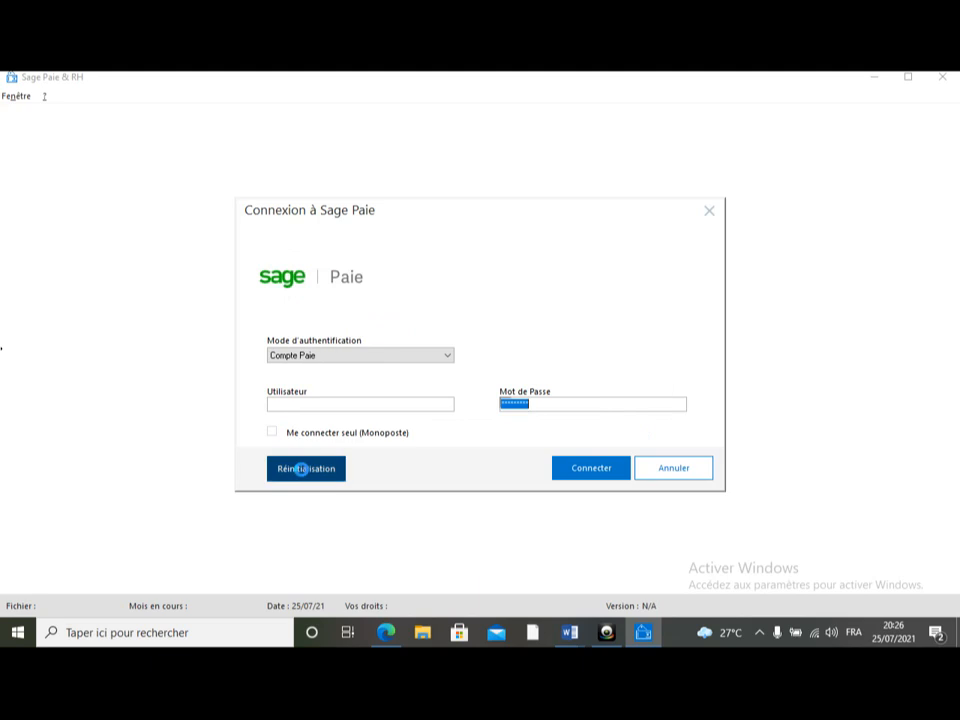
Step: Reset the connected Superviseur user with the user reset assistant and connect to Sage Paie again
{"action": "left_click", "coordinate": [301, 470]}
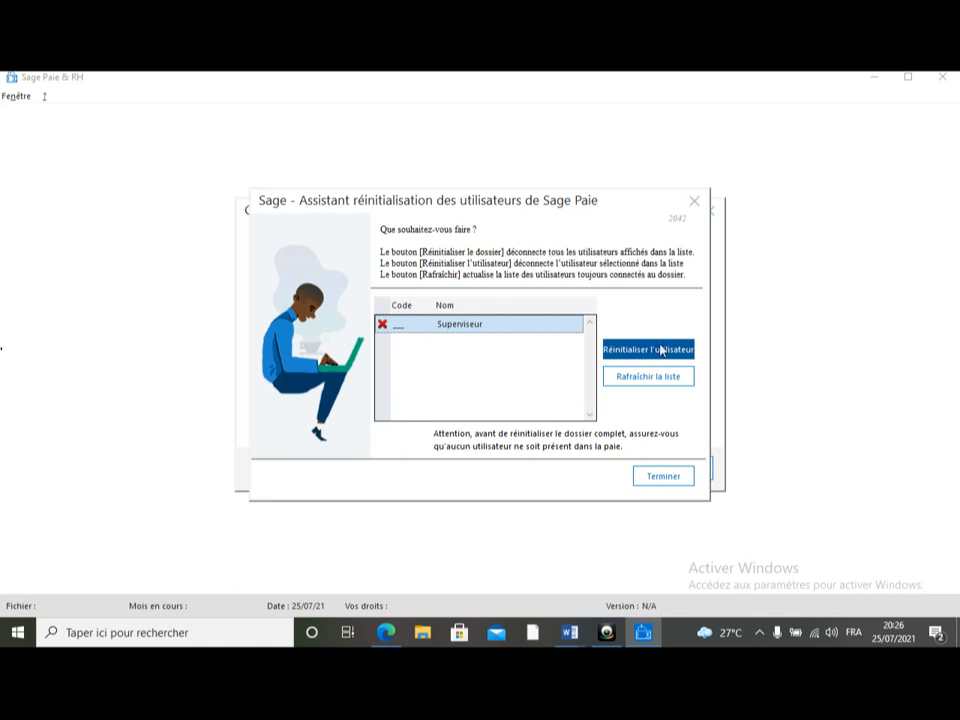
{"action": "left_click", "coordinate": [628, 354]}
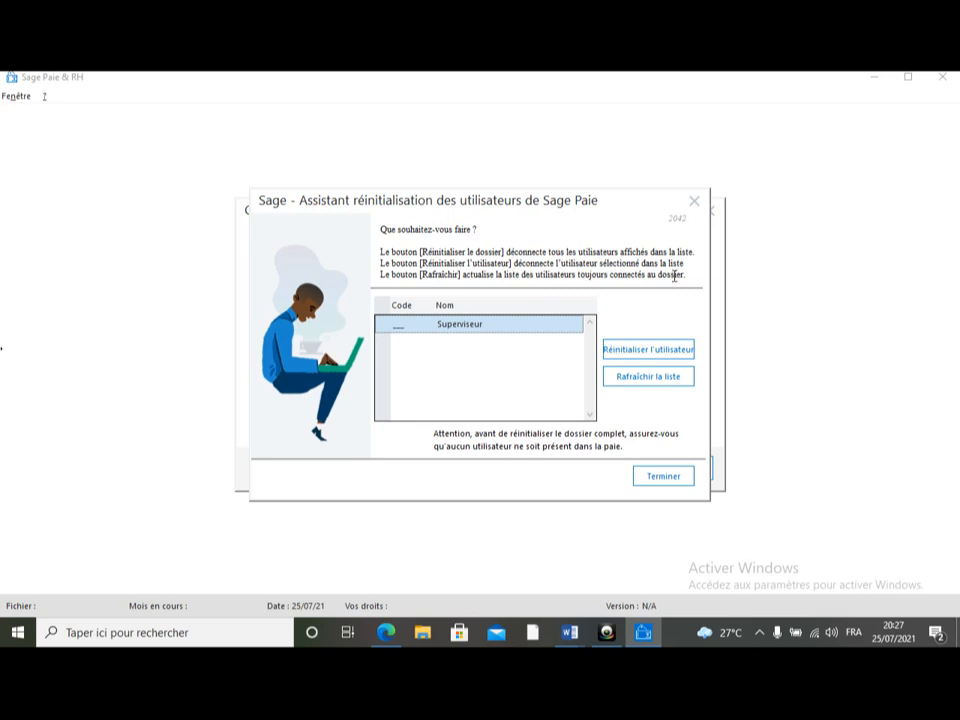
{"action": "left_click", "coordinate": [648, 349]}
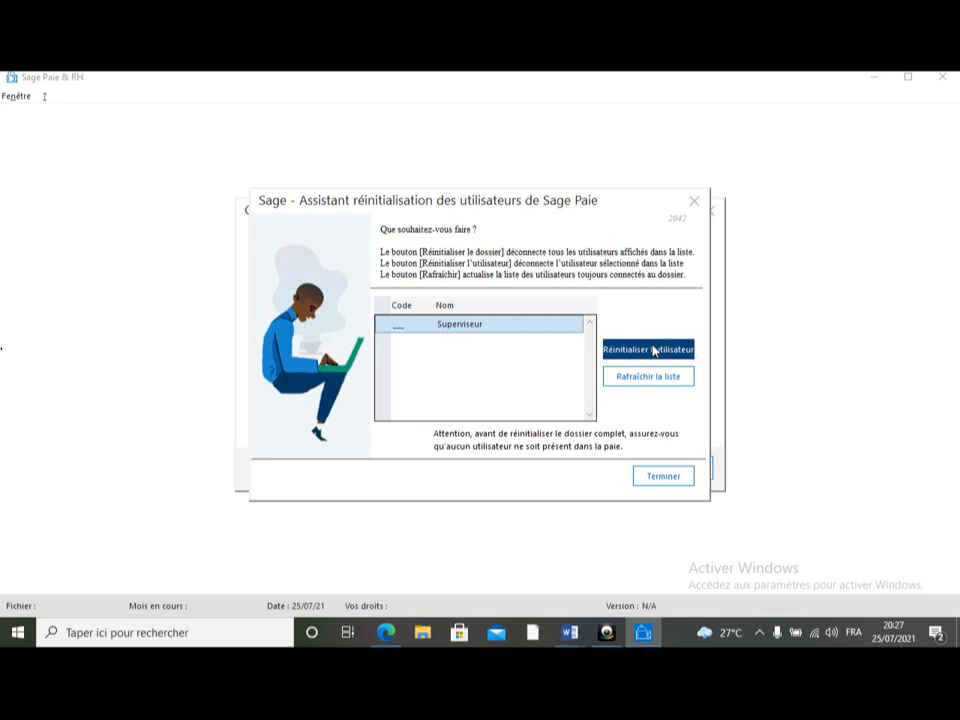
{"action": "left_click", "coordinate": [663, 476]}
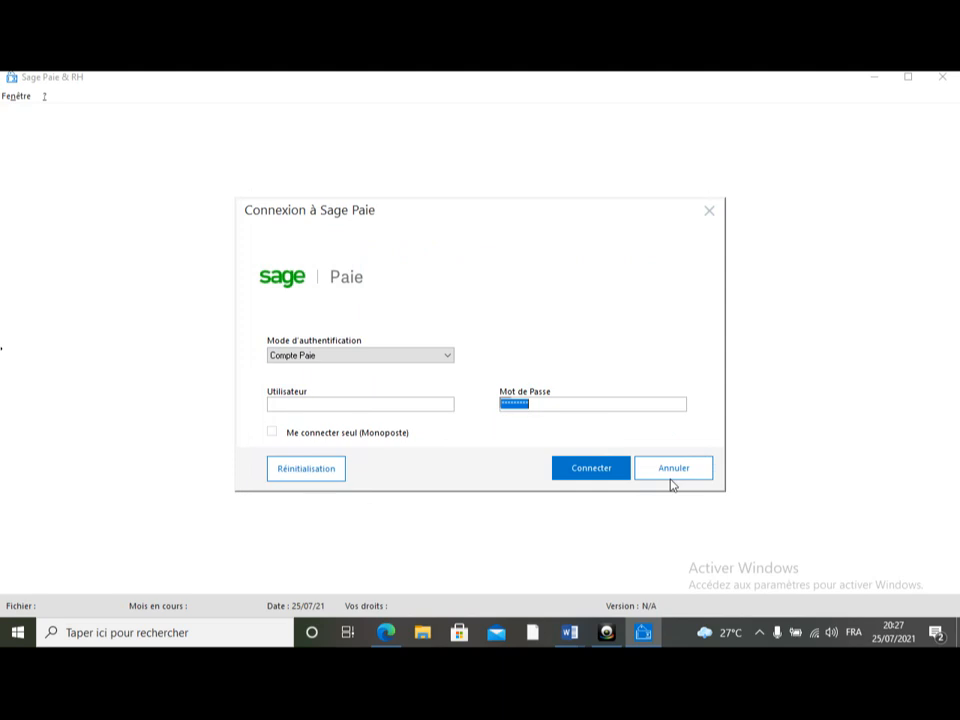
{"action": "left_click", "coordinate": [590, 468]}
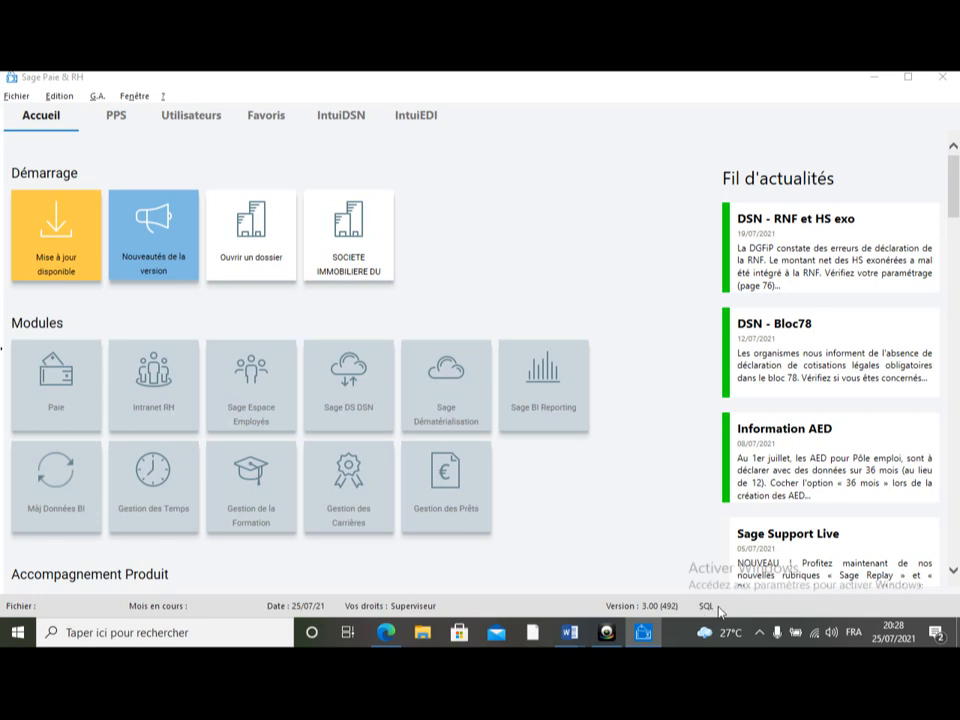
Step: Try to open the payroll file PAIE_JFET from the Bureau folder
{"action": "left_click", "coordinate": [17, 97]}
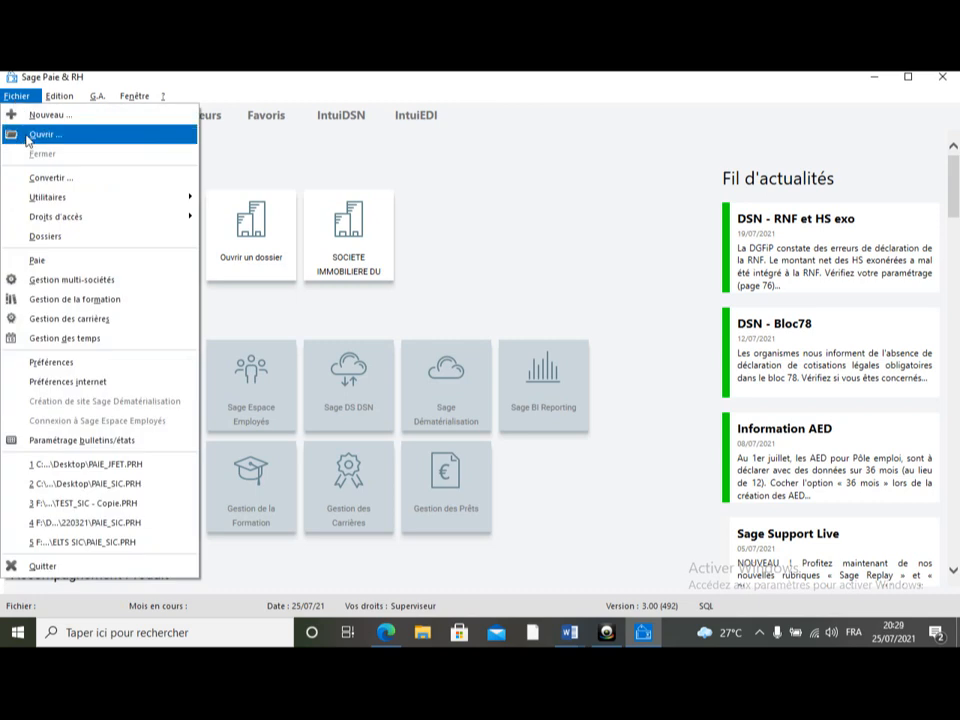
{"action": "left_click", "coordinate": [29, 141]}
{"action": "left_click", "coordinate": [380, 266]}
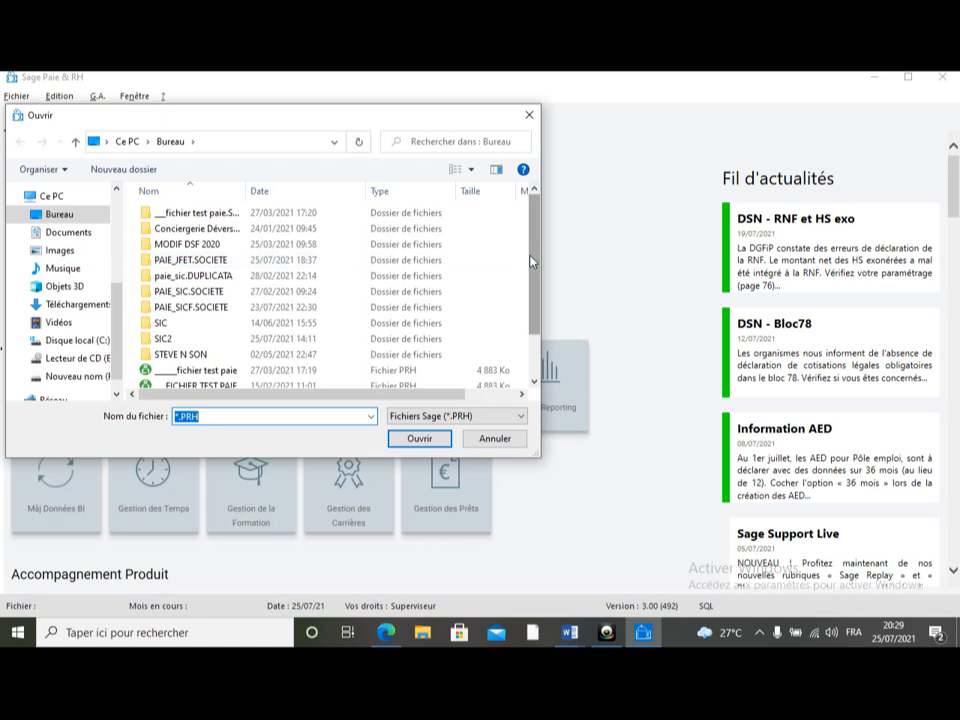
{"action": "left_click_drag", "start_coordinate": [534, 277], "coordinate": [539, 328]}
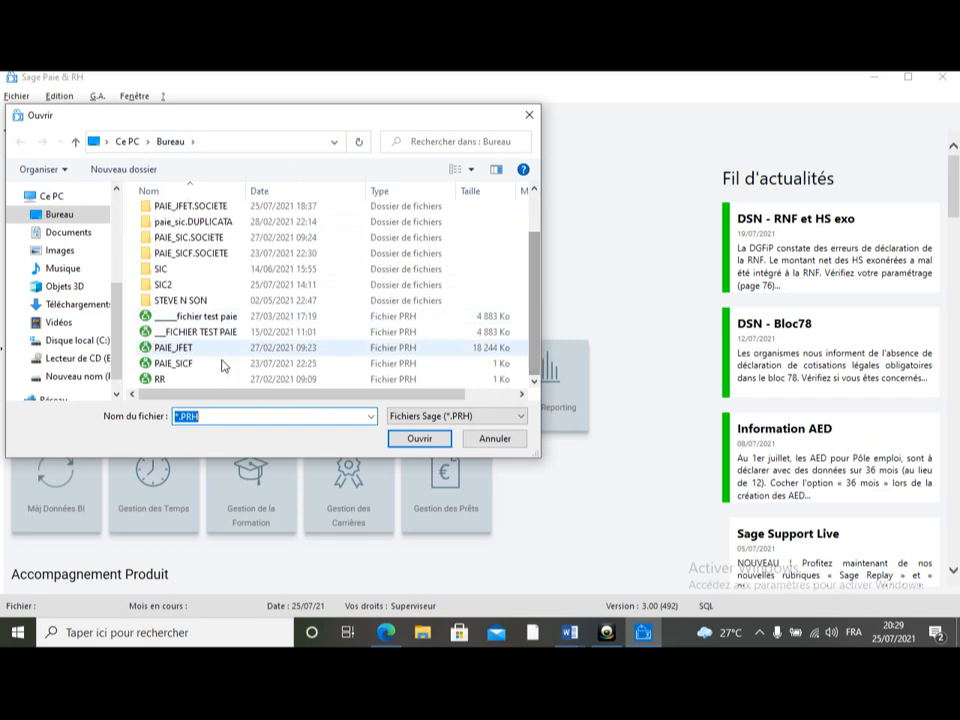
{"action": "left_click", "coordinate": [330, 348]}
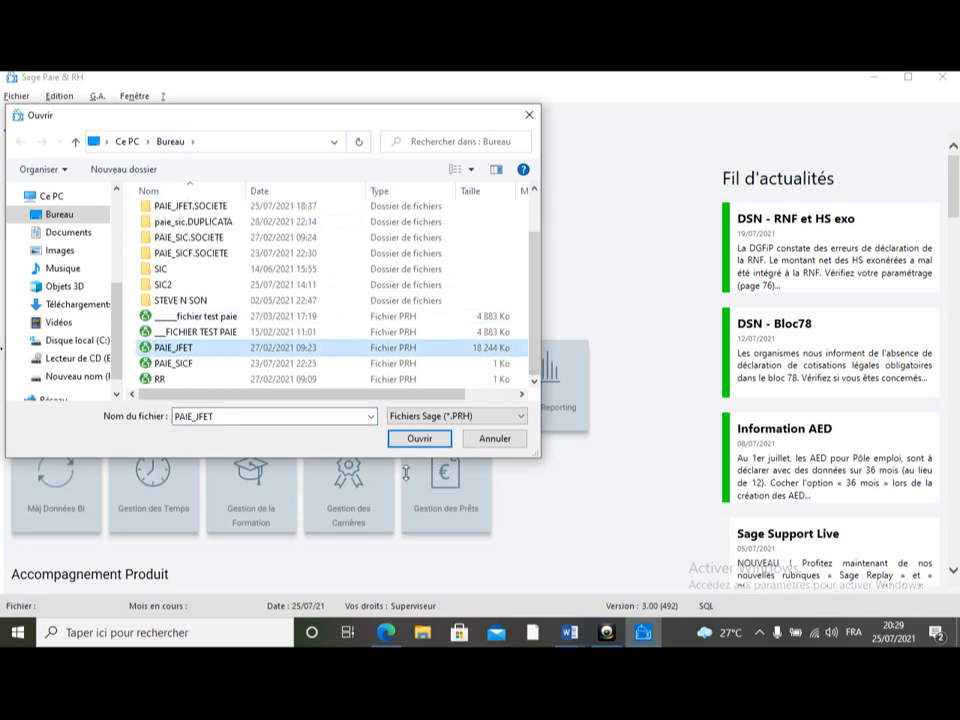
{"action": "left_click", "coordinate": [420, 439]}
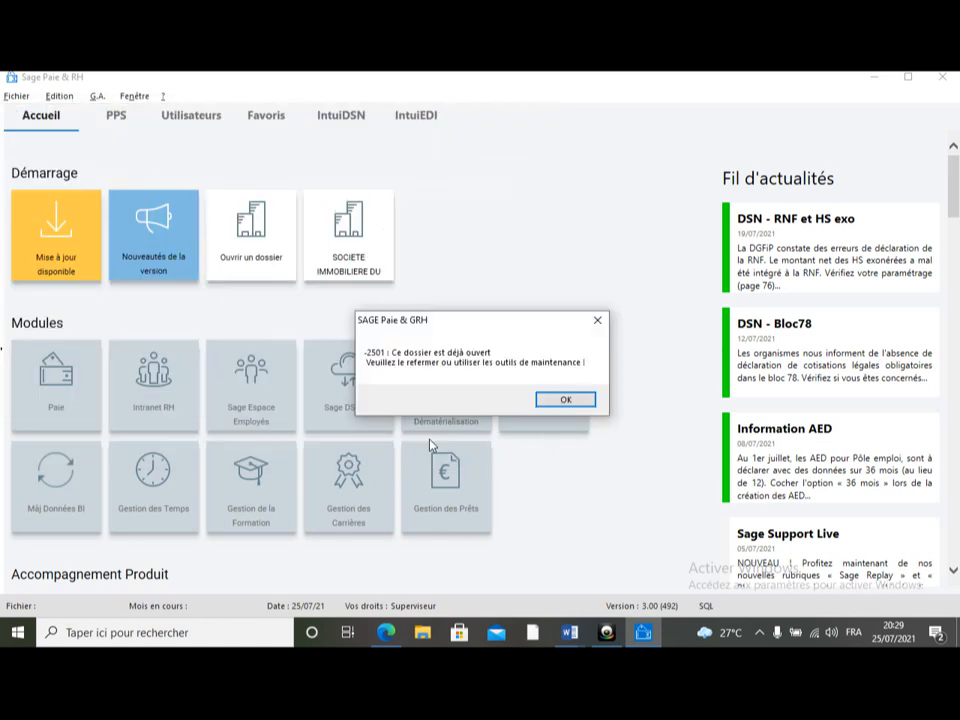
{"action": "left_click", "coordinate": [566, 401]}
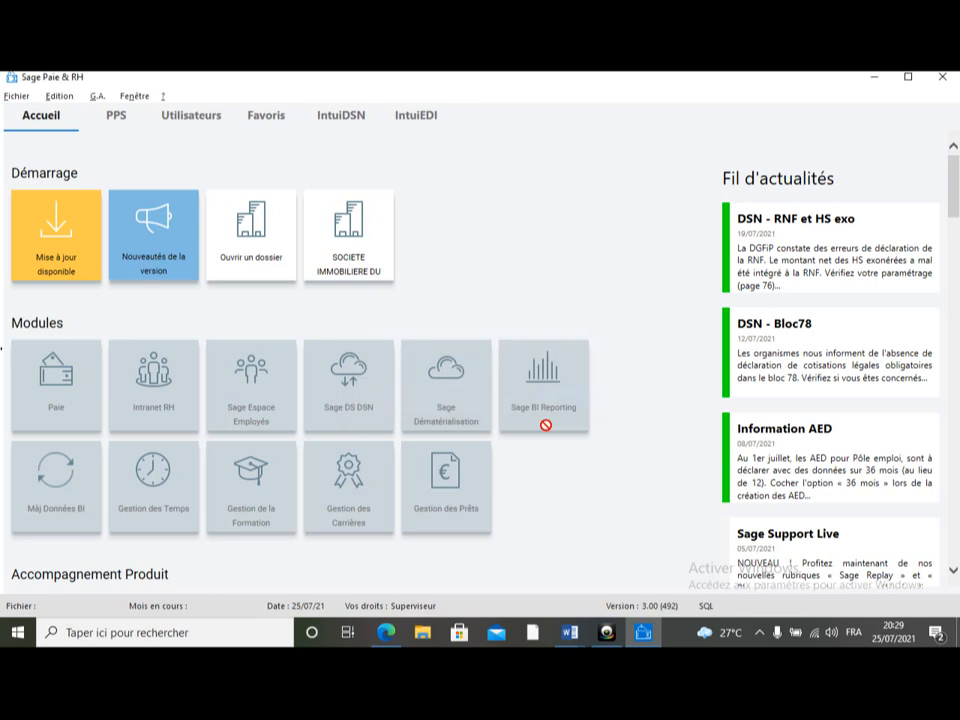
Step: Minimise the payroll window, then search Windows for the Maintenance application and launch it
{"action": "left_click", "coordinate": [878, 78]}
{"action": "left_click", "coordinate": [81, 634]}
{"action": "type", "text": "ma"}
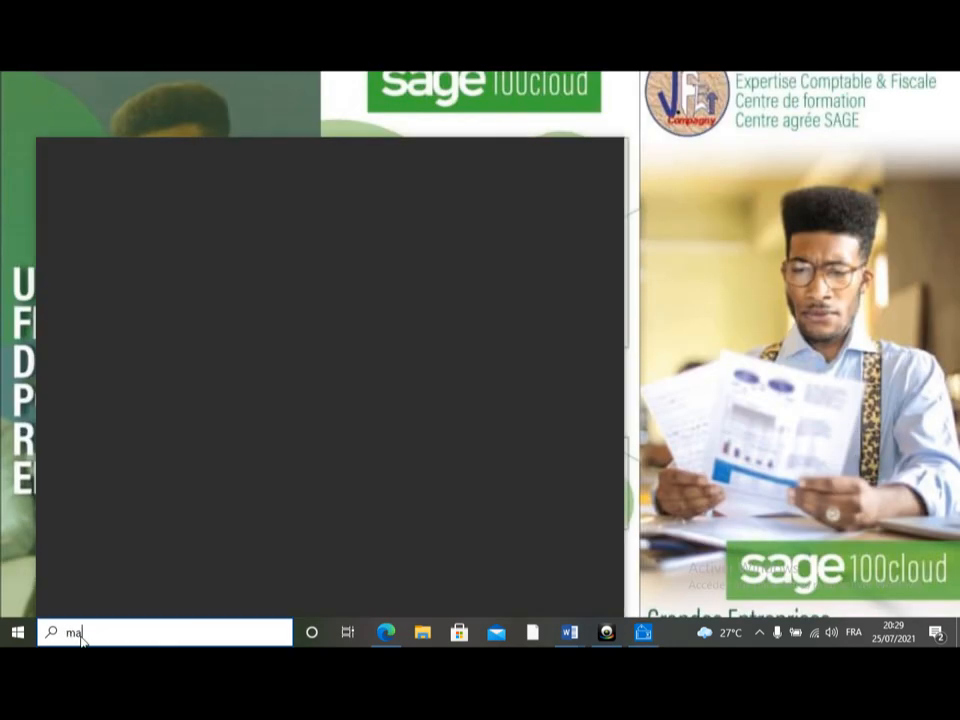
{"action": "type", "text": "inte"}
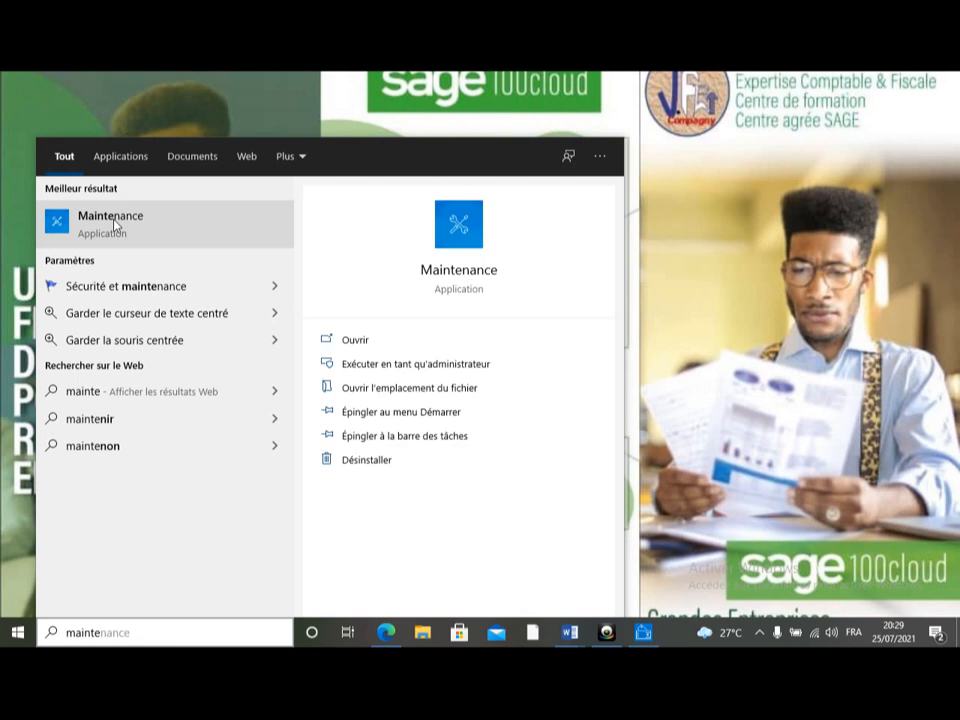
{"action": "left_click", "coordinate": [114, 224]}
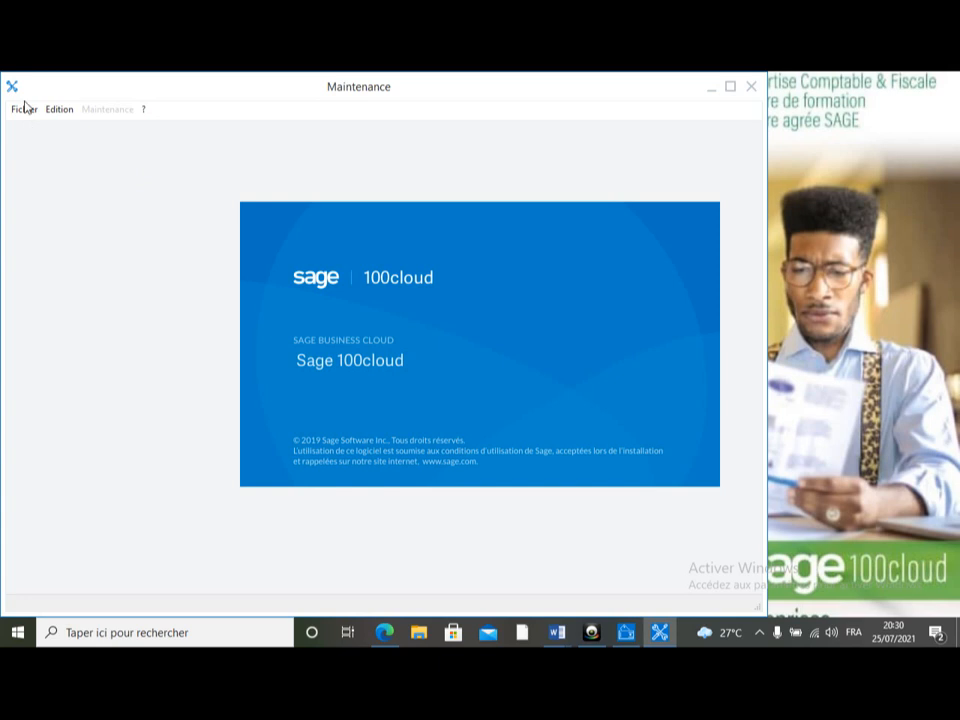
Step: Open PAIE_JFET from the Bureau folder in Maintenance and disconnect its users with the Vérification du fichier option
{"action": "left_click", "coordinate": [24, 110]}
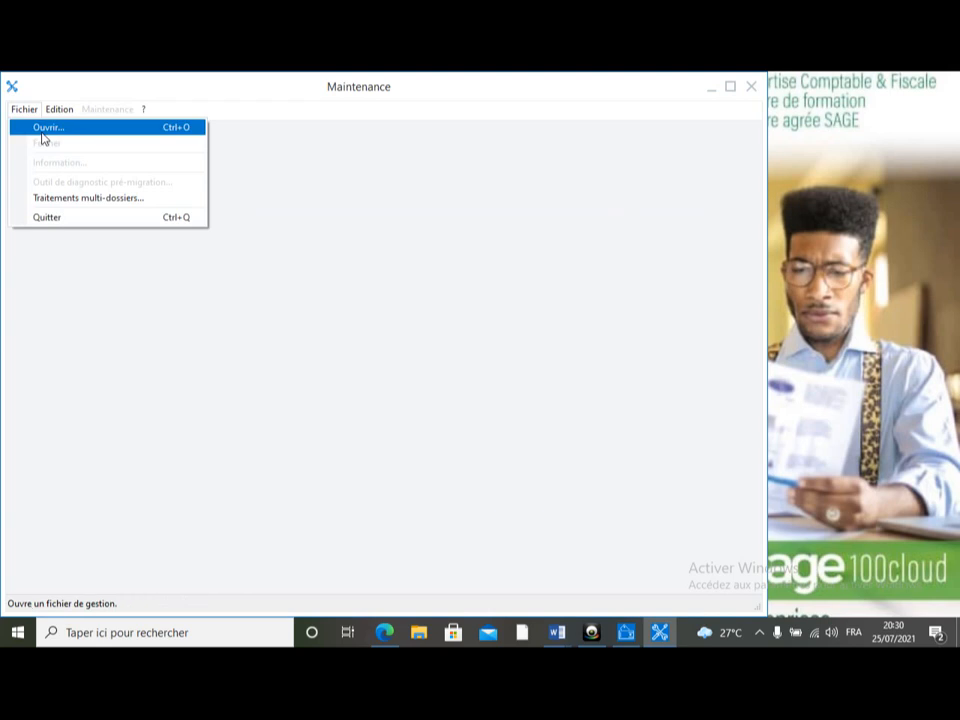
{"action": "left_click", "coordinate": [42, 130]}
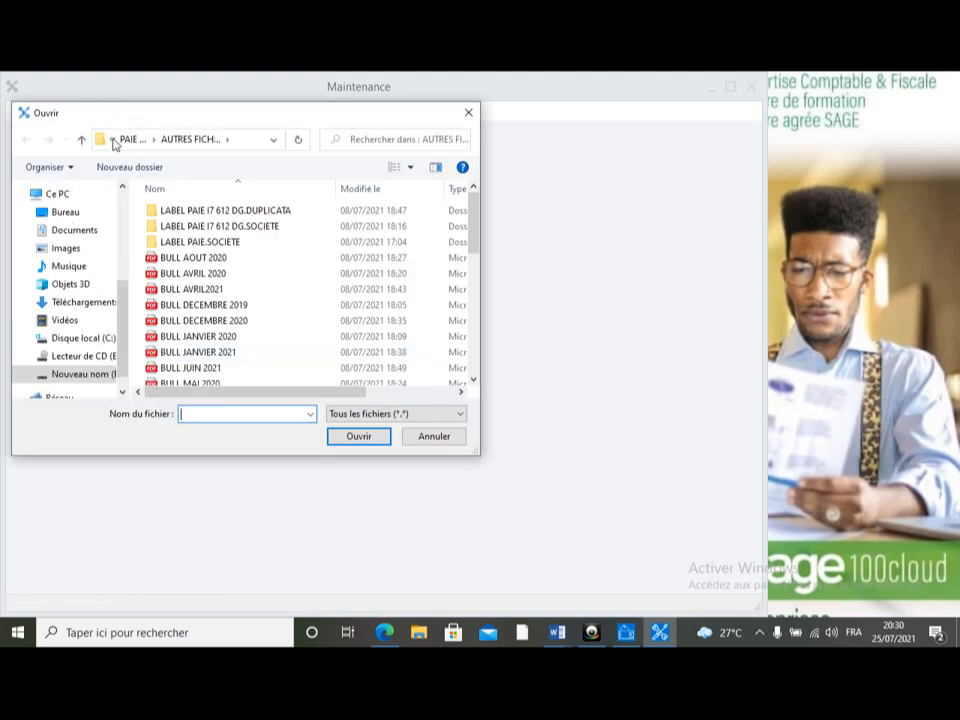
{"action": "left_click", "coordinate": [65, 212]}
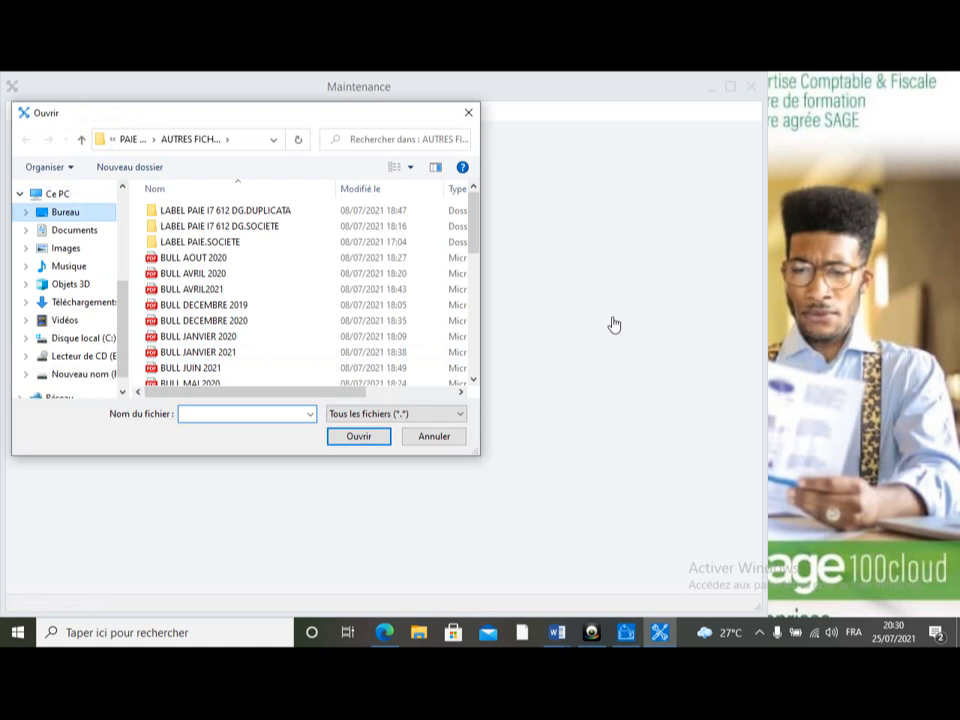
{"action": "left_click_drag", "start_coordinate": [480, 236], "coordinate": [487, 328]}
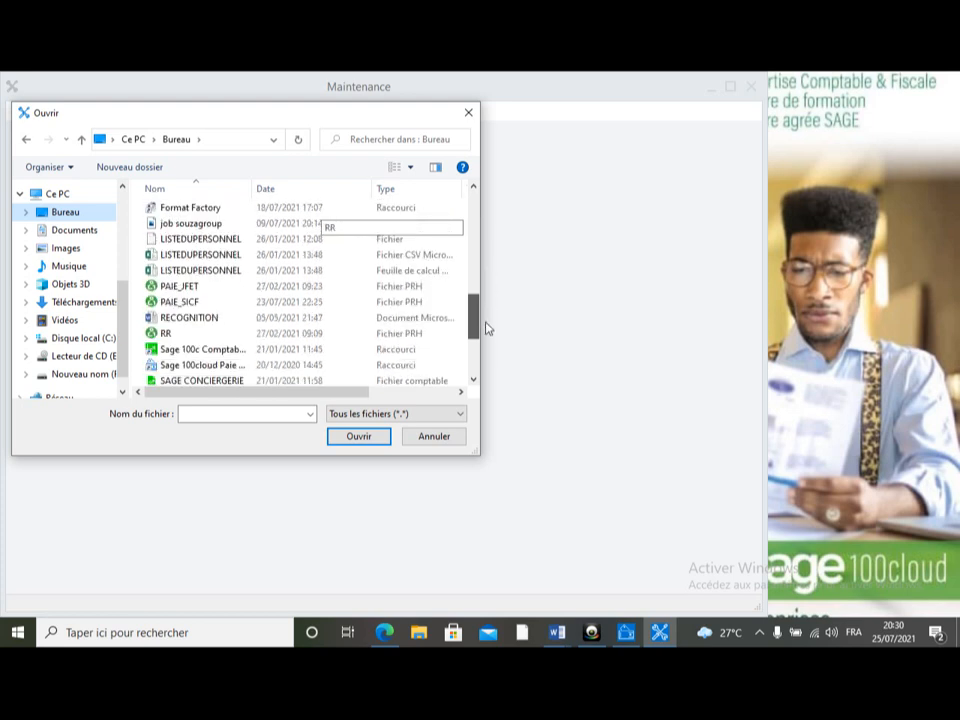
{"action": "left_click", "coordinate": [174, 290]}
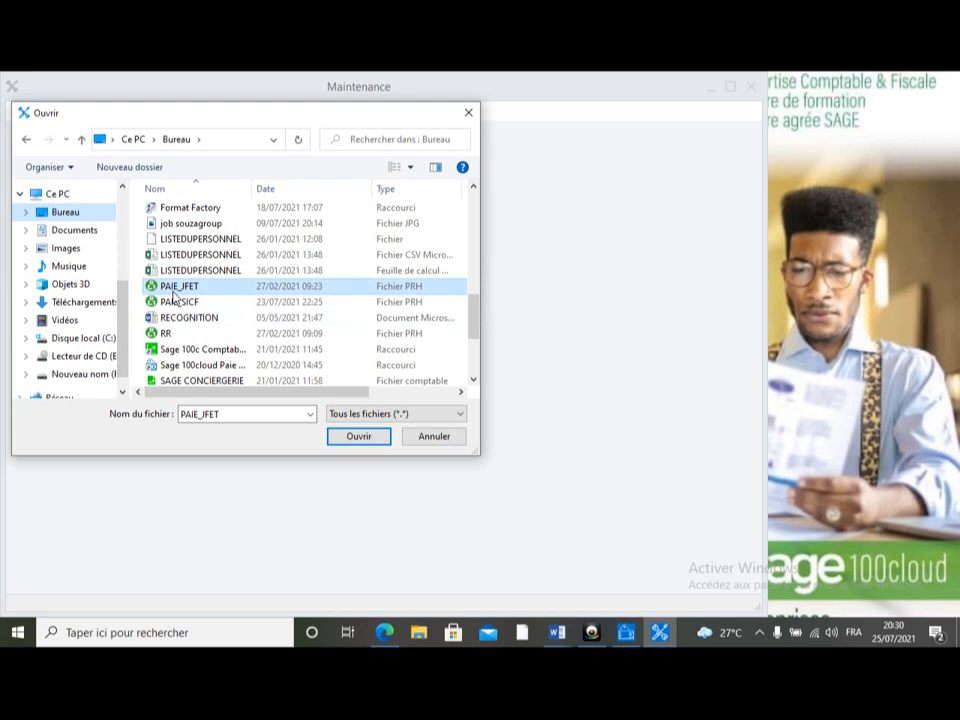
{"action": "double_click", "coordinate": [174, 290]}
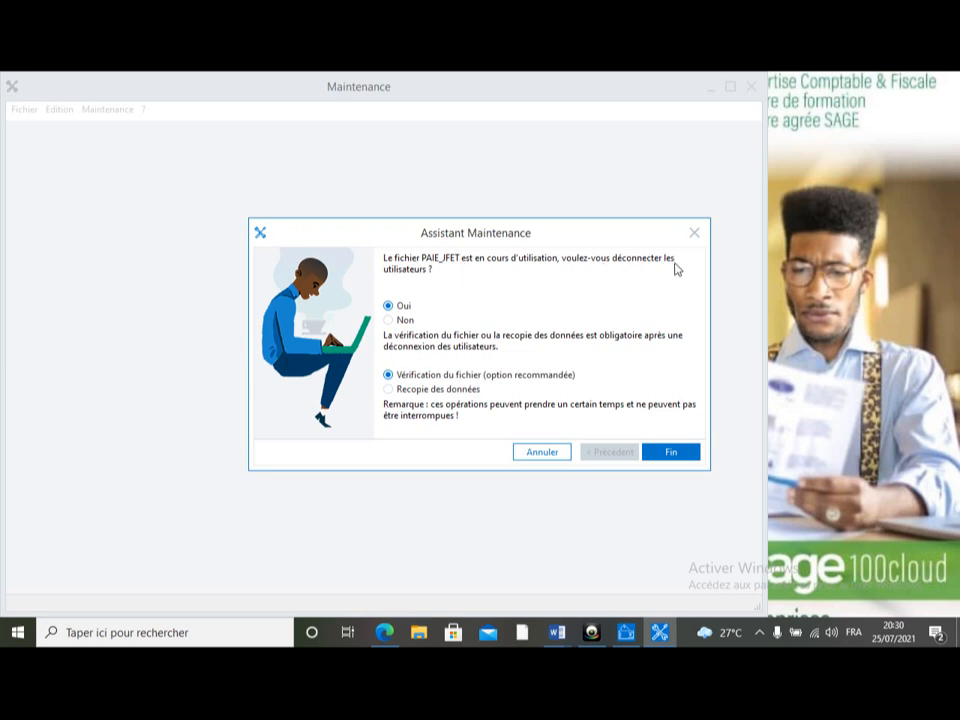
{"action": "left_click", "coordinate": [405, 318]}
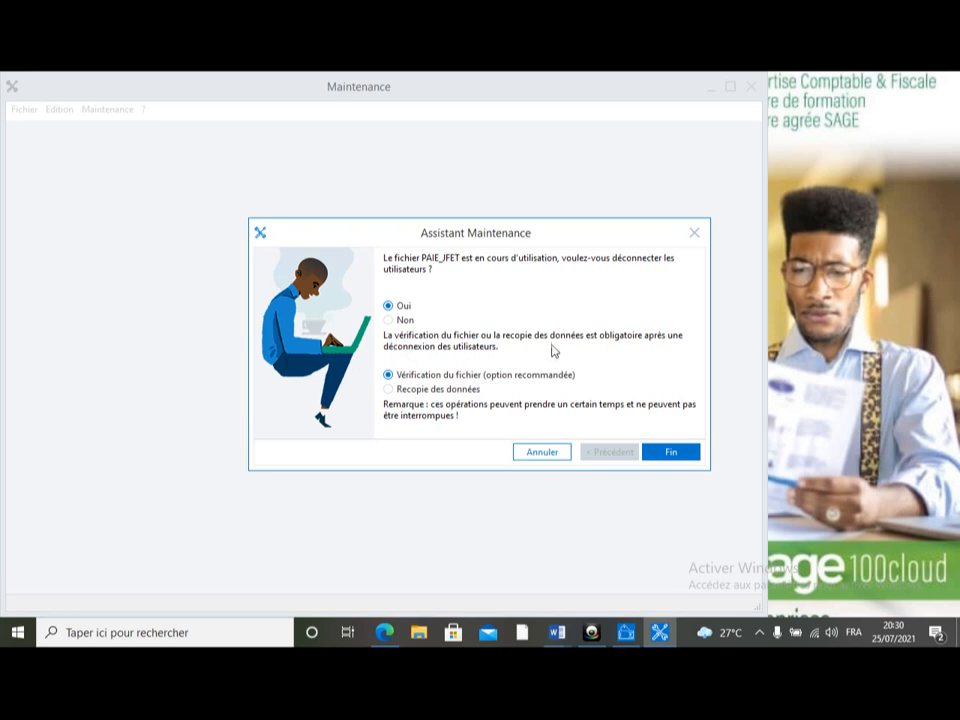
{"action": "left_click", "coordinate": [684, 453]}
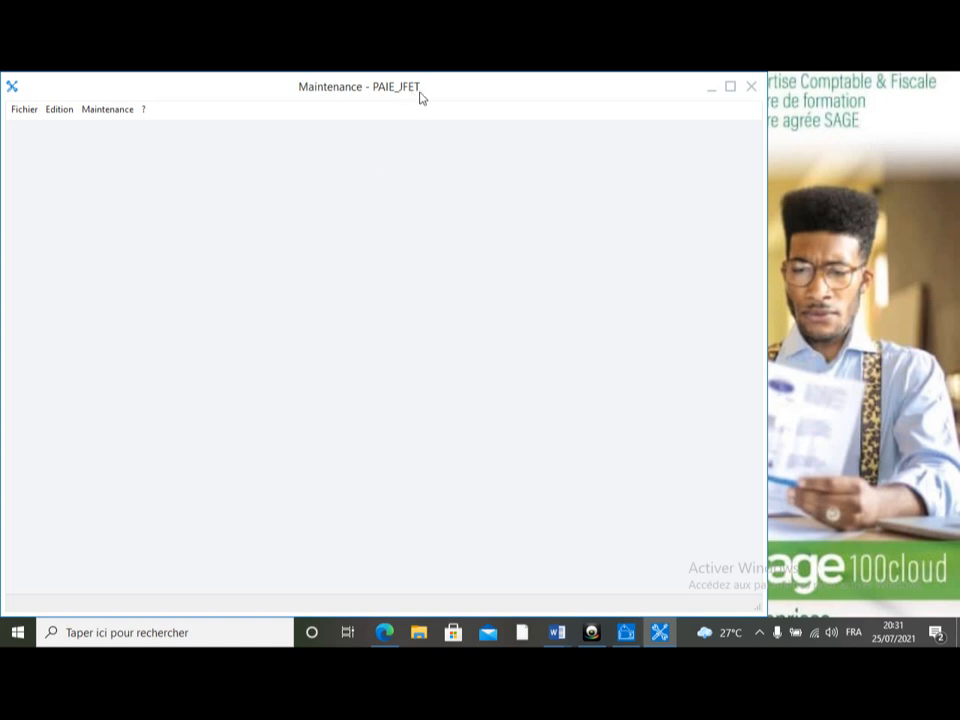
Step: Close the PAIE_JFET file and quit Maintenance
{"action": "left_click", "coordinate": [30, 111]}
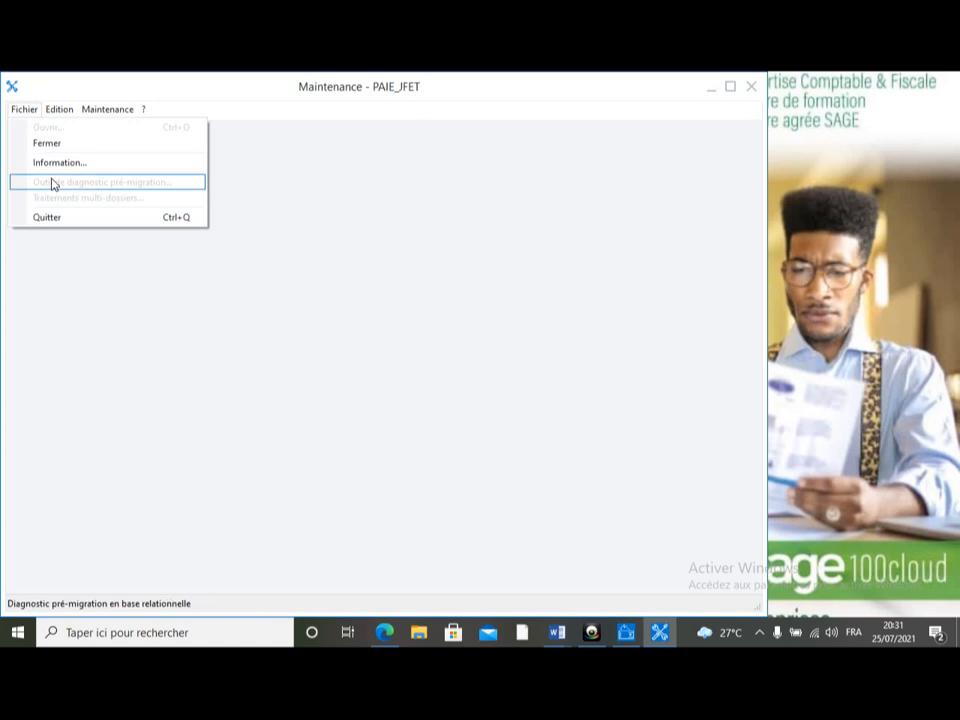
{"action": "left_click", "coordinate": [52, 144]}
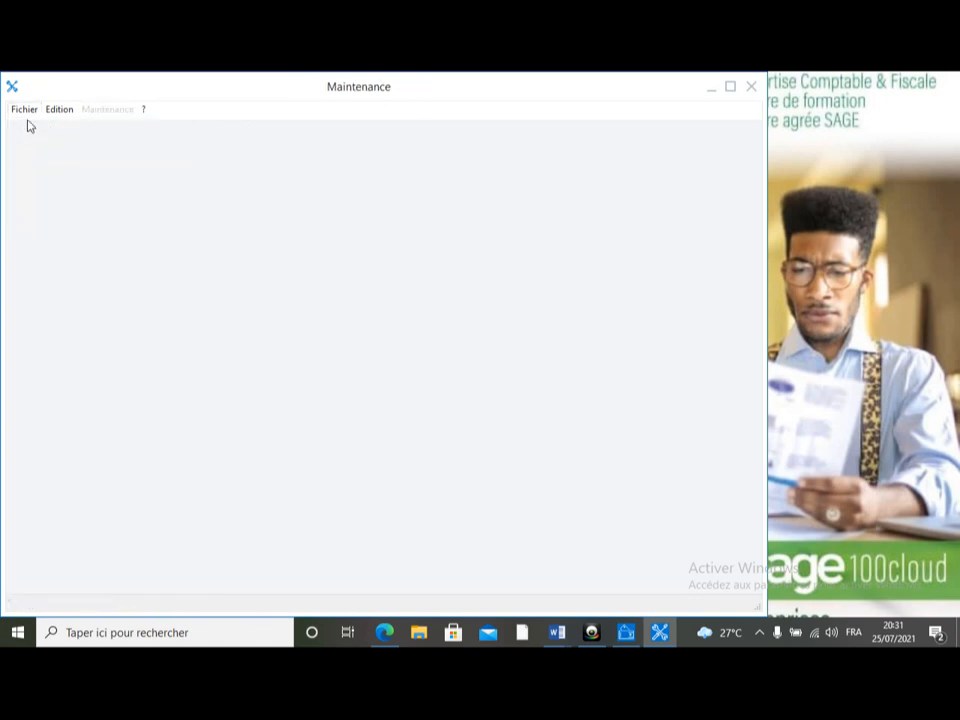
{"action": "left_click", "coordinate": [21, 109]}
{"action": "left_click", "coordinate": [93, 218]}
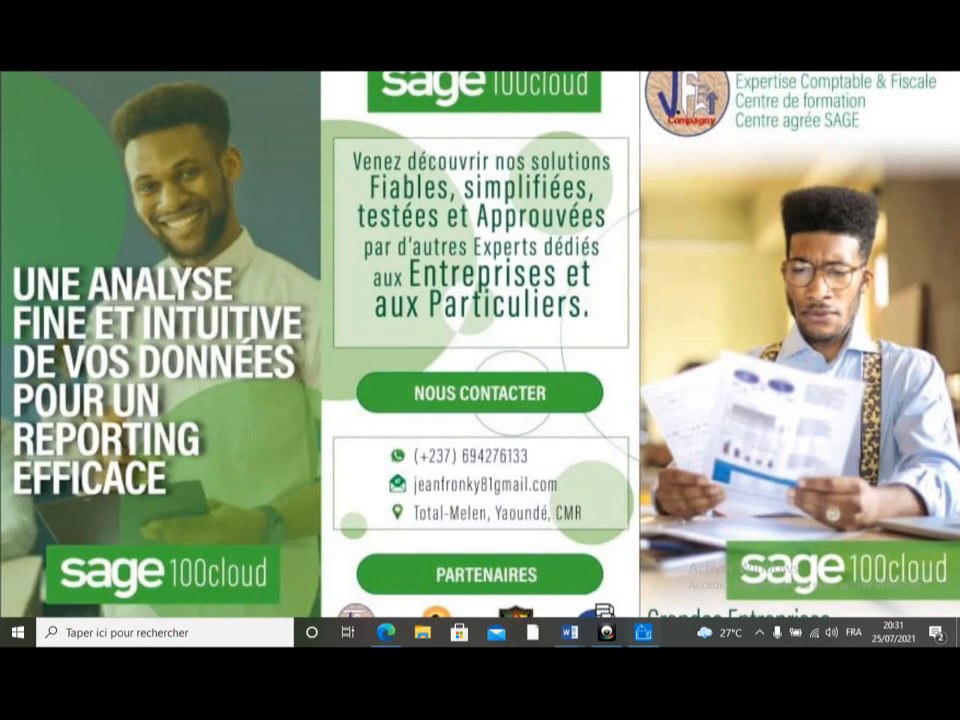
Step: Switch back to Sage Paie & RH and open the PAIE_JFET payroll file from the Bureau folder
{"action": "left_click", "coordinate": [645, 641]}
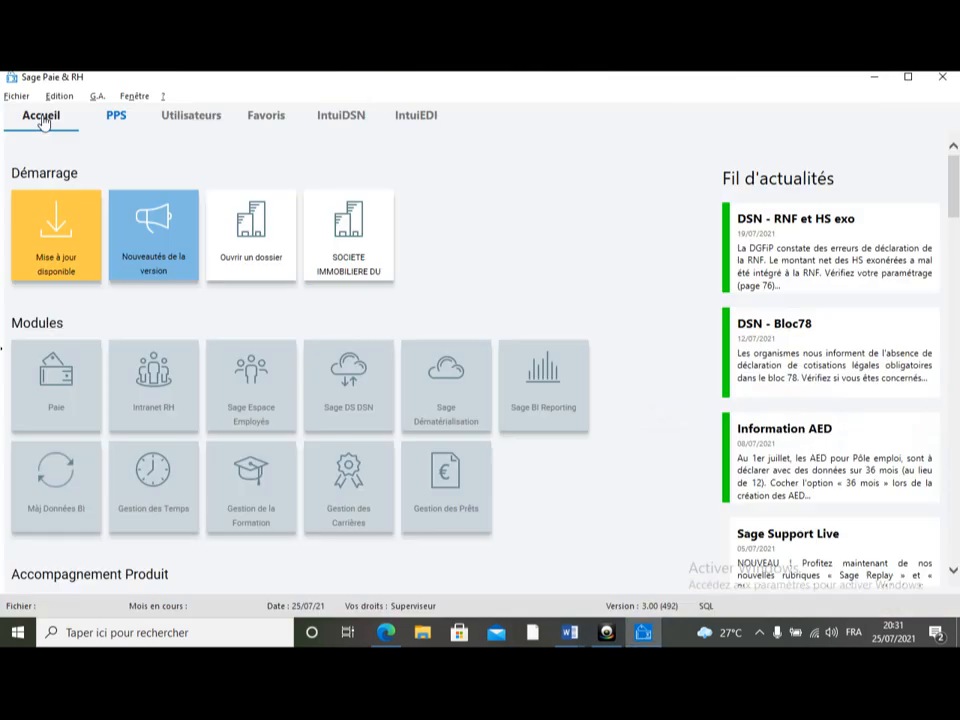
{"action": "left_click", "coordinate": [12, 96]}
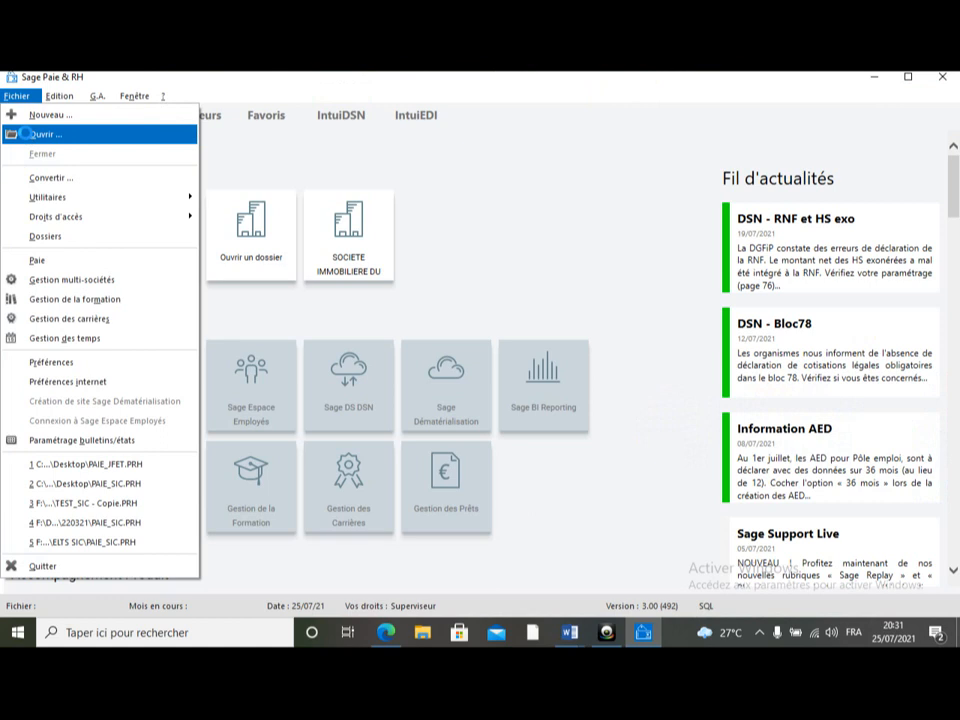
{"action": "left_click", "coordinate": [26, 134]}
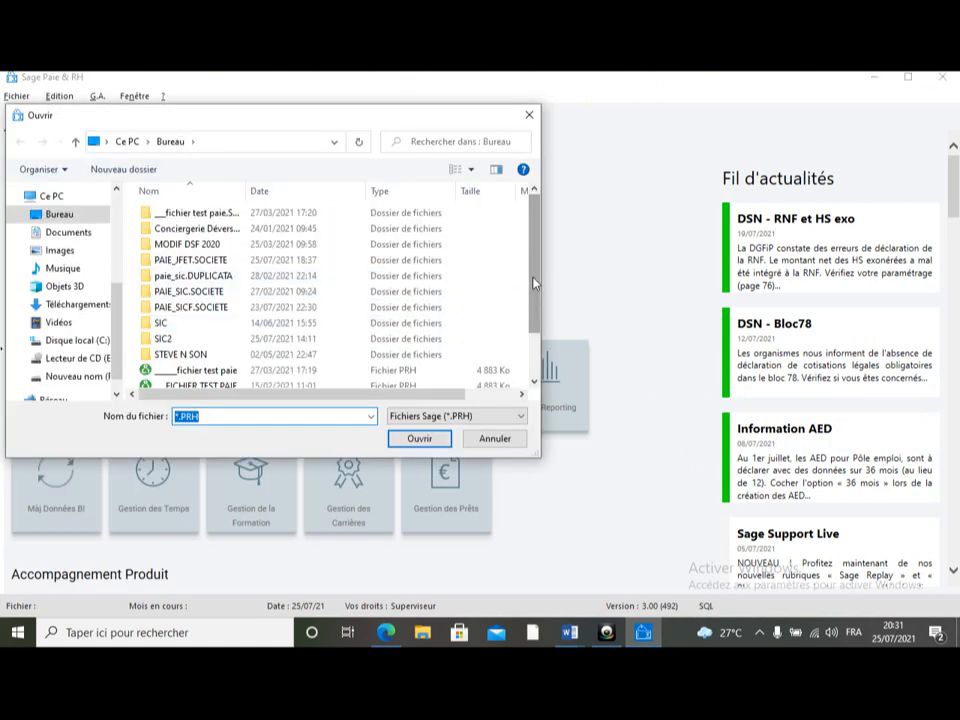
{"action": "scroll", "coordinate": [535, 293], "scroll_direction": "down", "scroll_amount": 1}
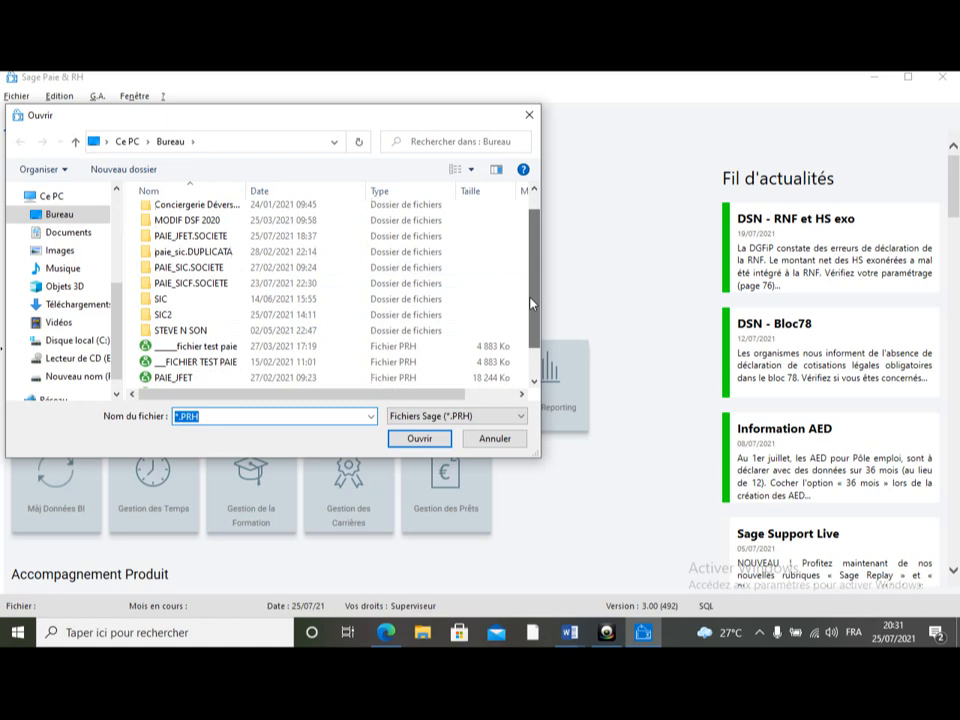
{"action": "double_click", "coordinate": [243, 378]}
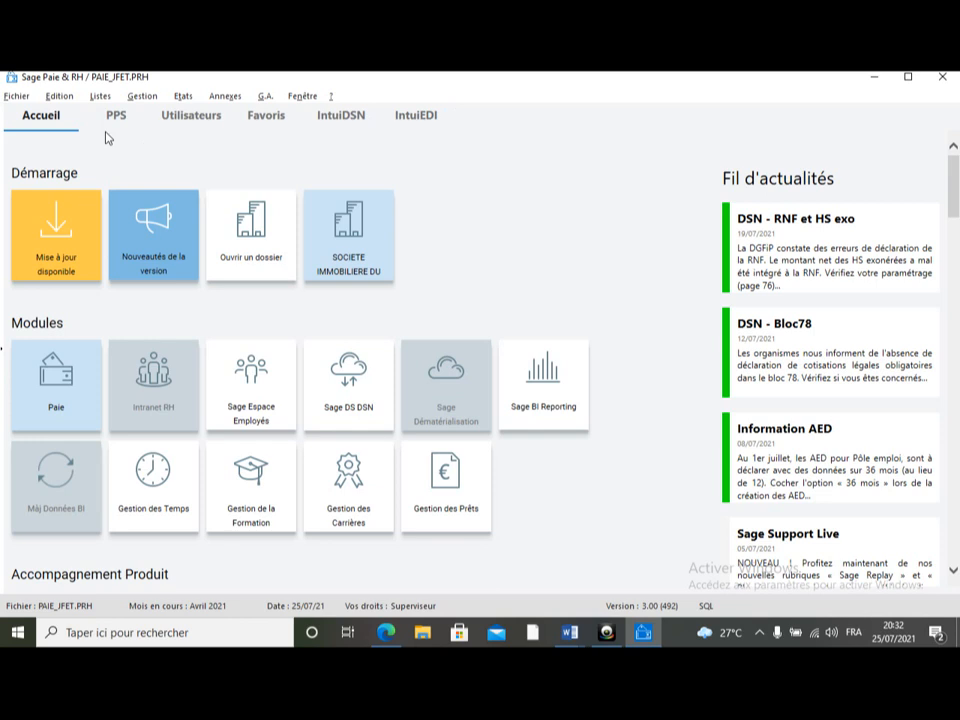
{"action": "left_click", "coordinate": [872, 78]}
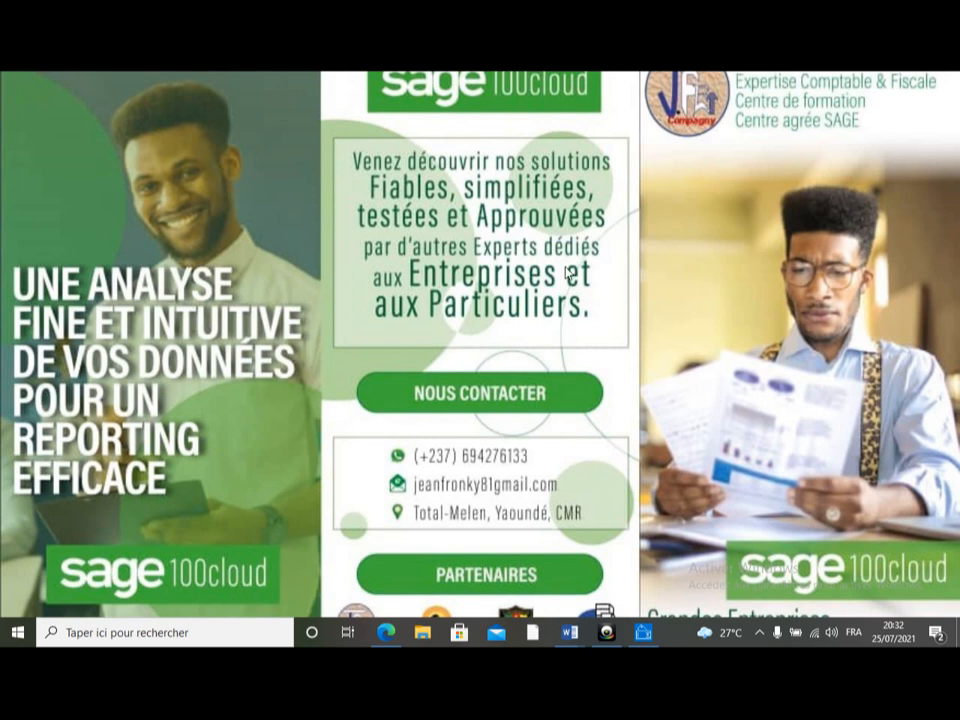
{"action": "mouse_move", "coordinate": [615, 640]}
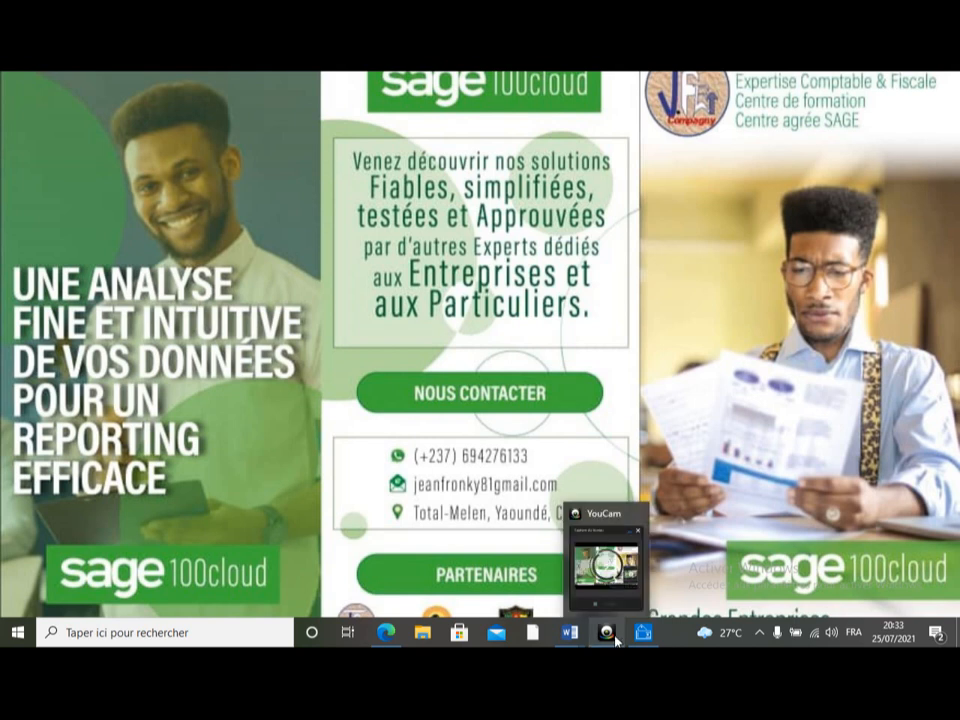